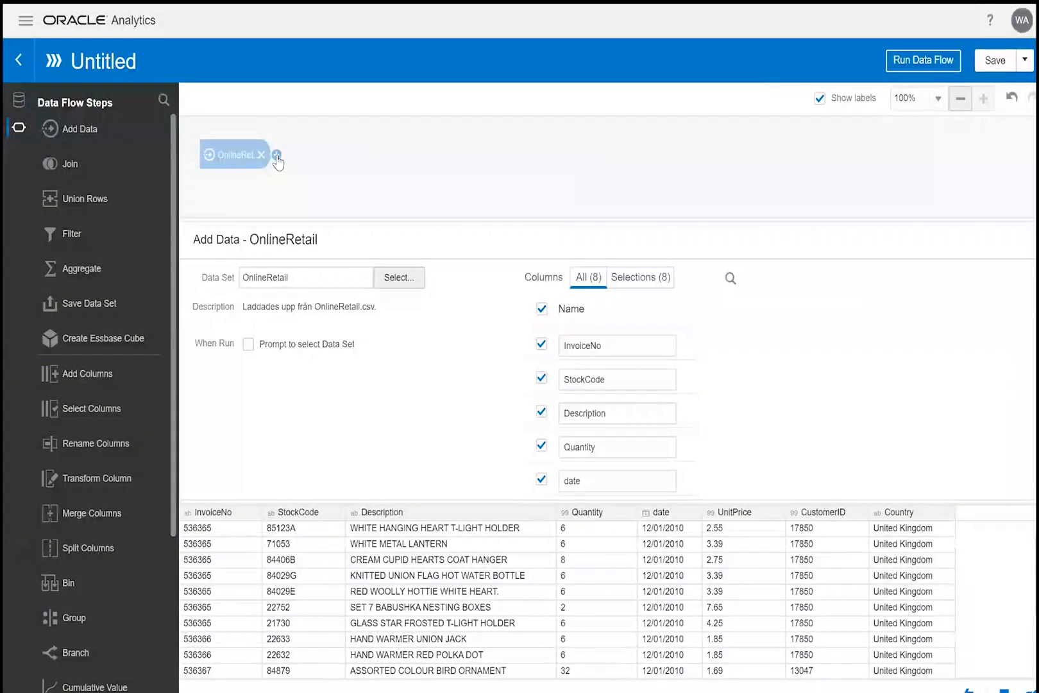
click(275, 156)
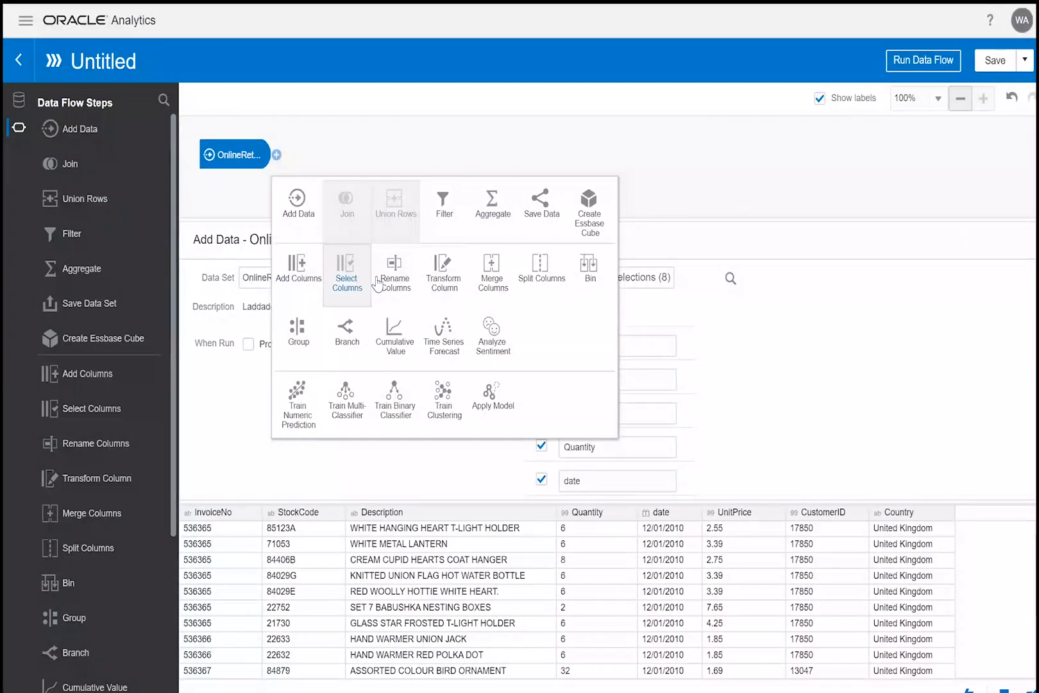
click(411, 155)
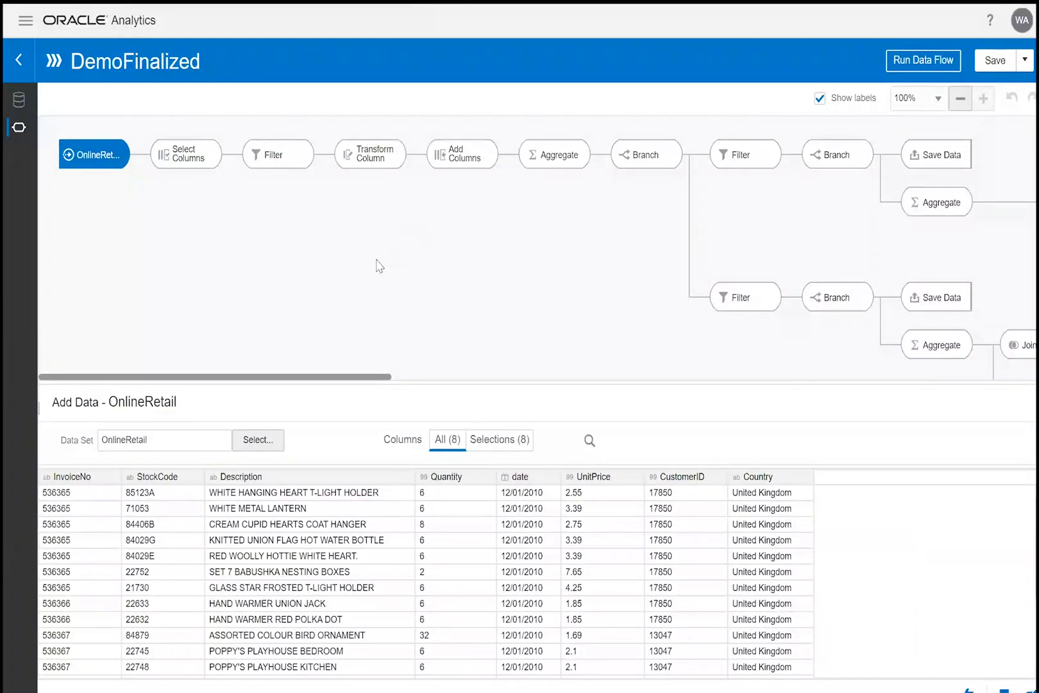
Step: Examine the Revenue calculation in the DemoFinalized flow's Add Columns step and trace the remaining steps through to the final Save Data
click(462, 155)
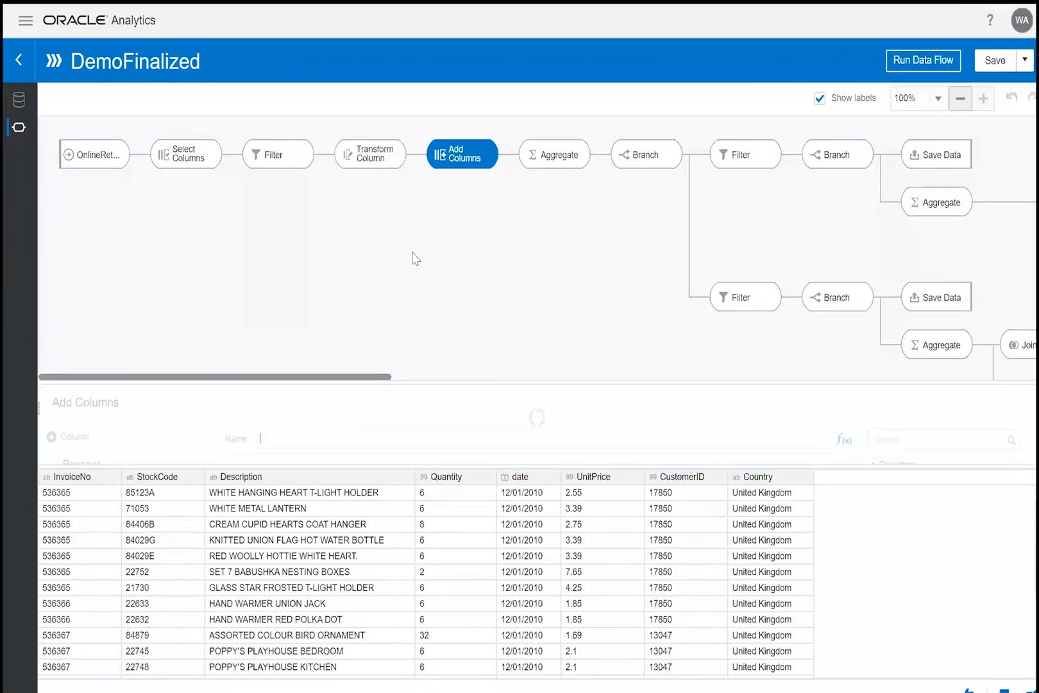
drag(396, 462, 395, 537)
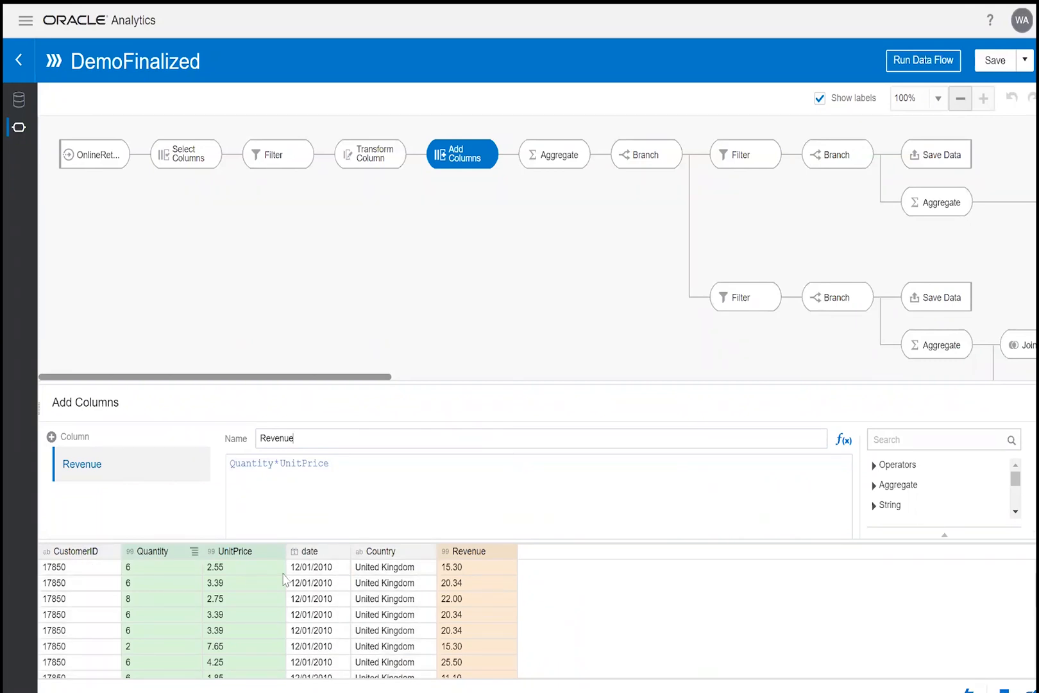
drag(612, 291, 415, 283)
drag(794, 256, 215, 183)
drag(779, 204, 239, 198)
drag(848, 215, 361, 207)
drag(1010, 235, 849, 248)
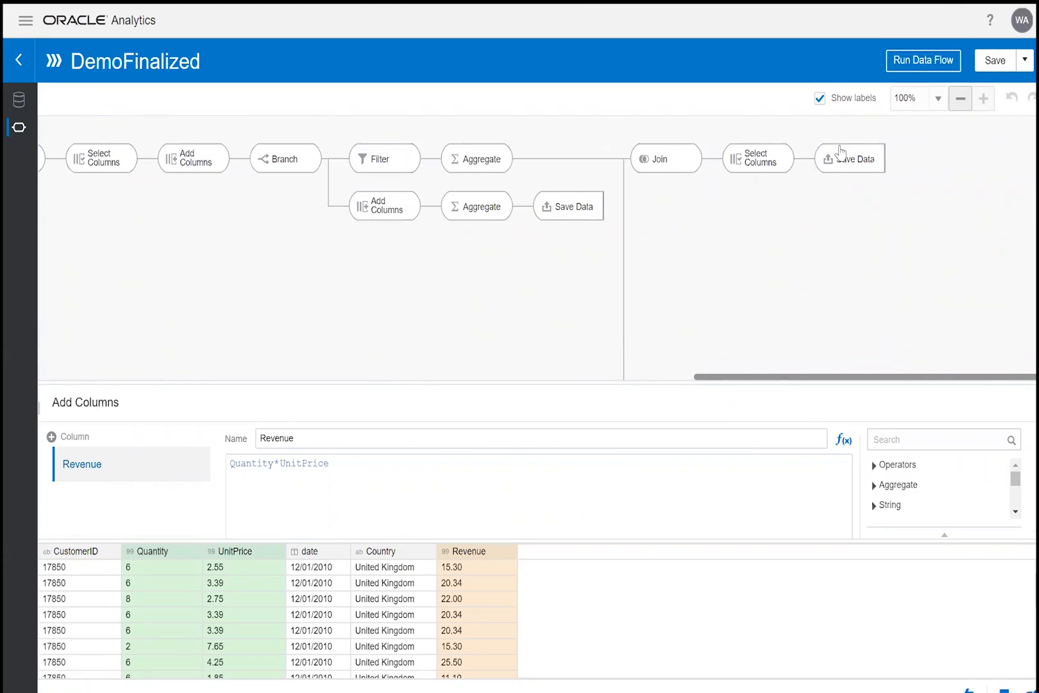
click(841, 154)
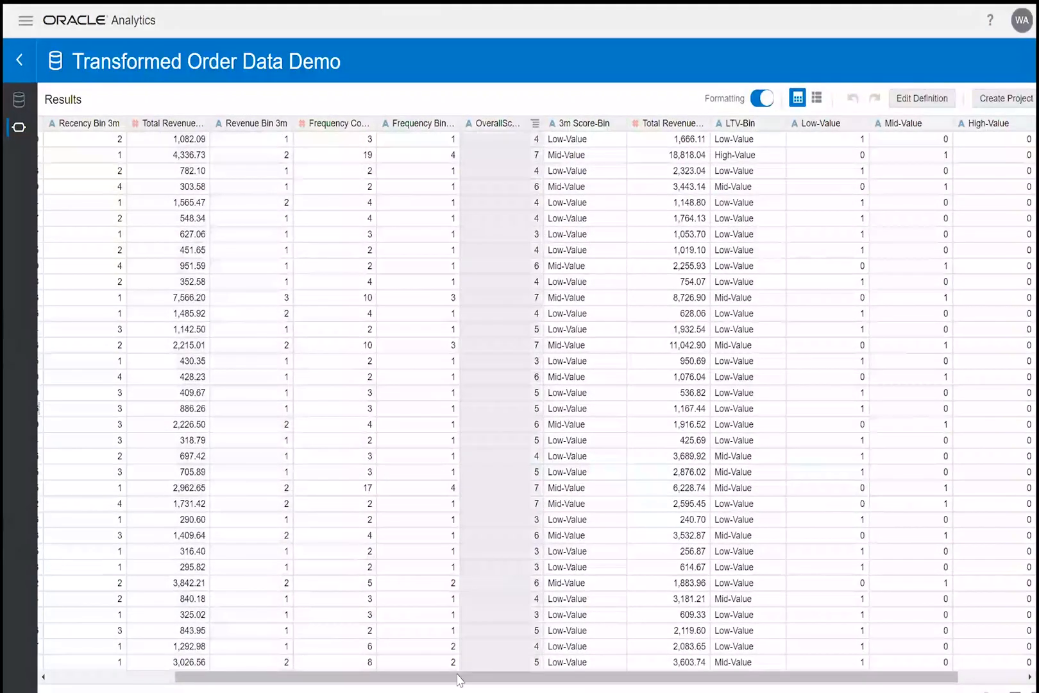
Step: Create a project from the Transformed Order Data Demo data set after reviewing its score and value columns
drag(429, 678, 300, 673)
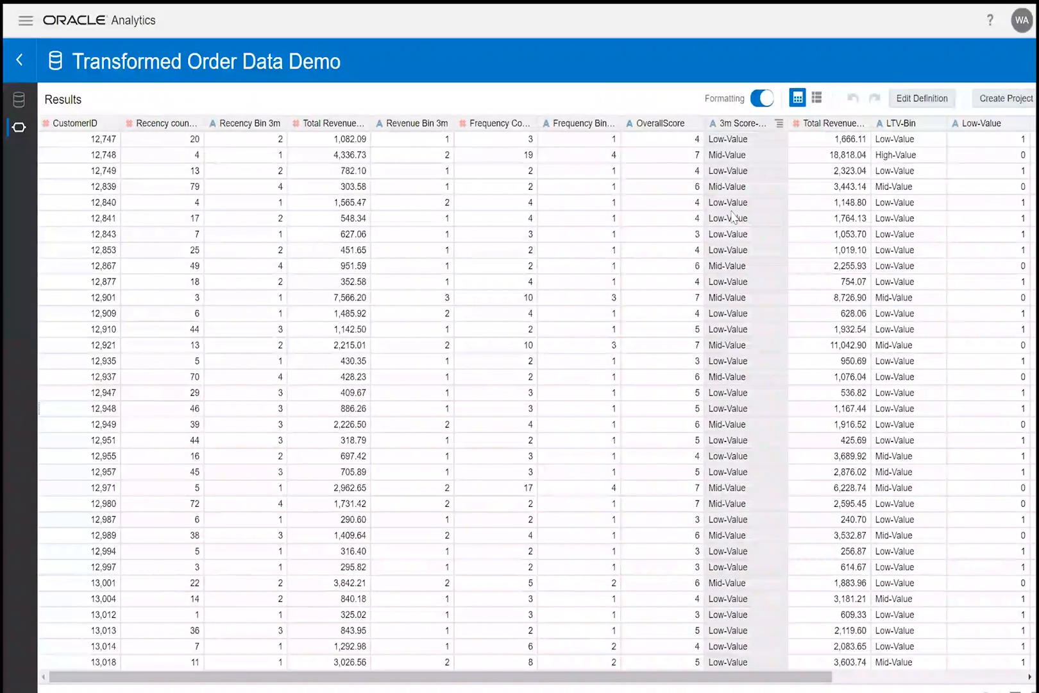
scroll(609, 621, right, 5)
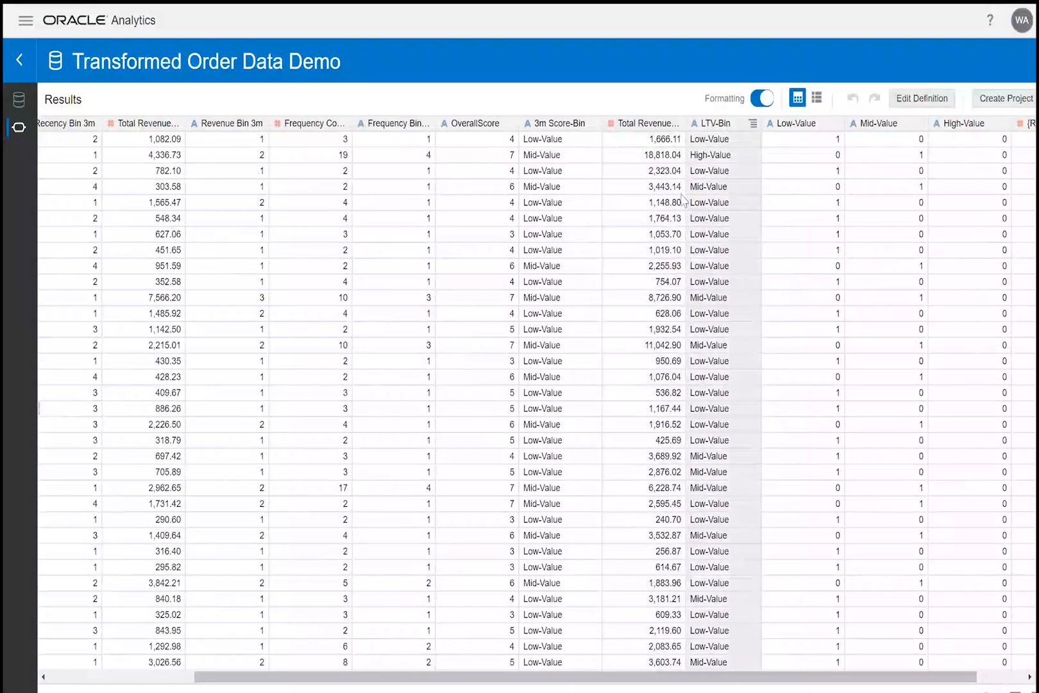
click(988, 103)
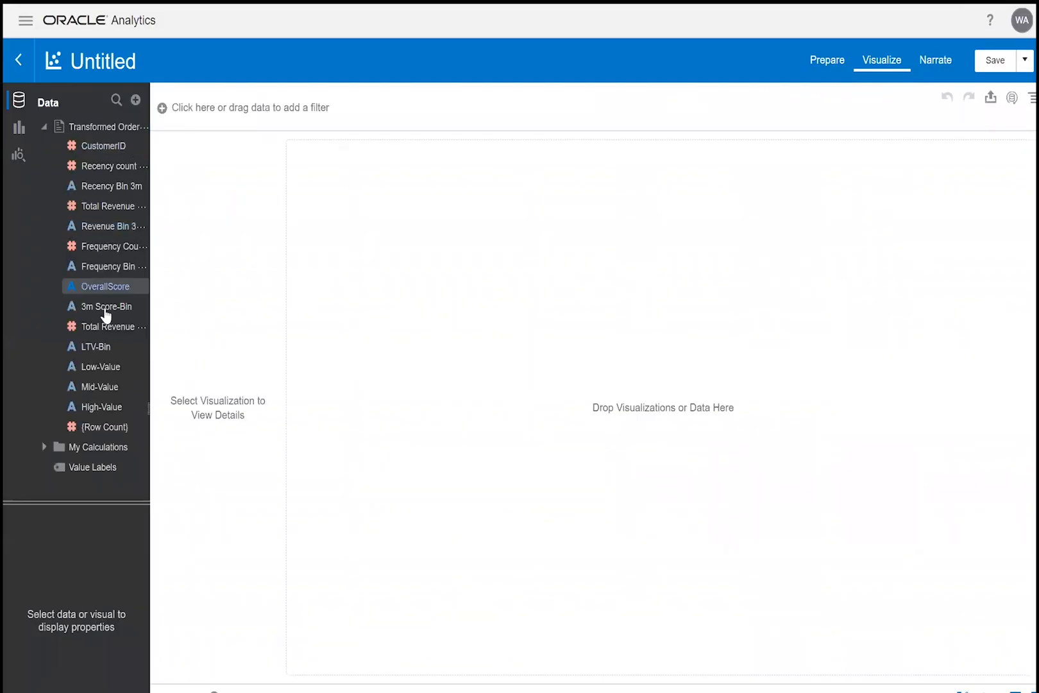
Step: Run the Explain analysis on the LTV-Bin attribute
click(92, 346)
right_click(94, 349)
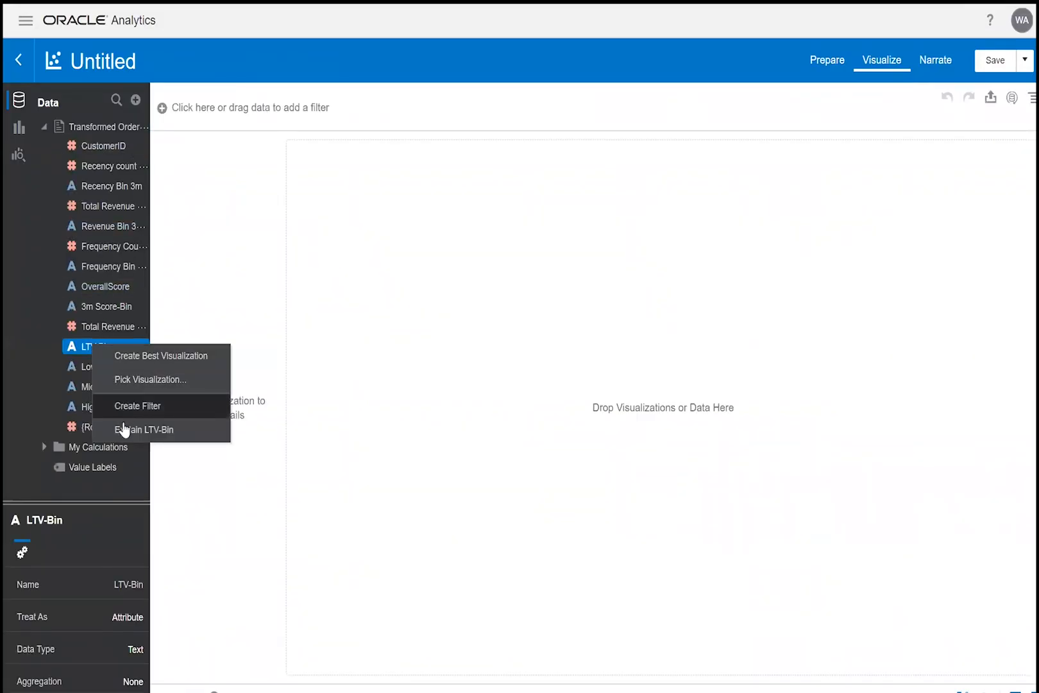
click(120, 427)
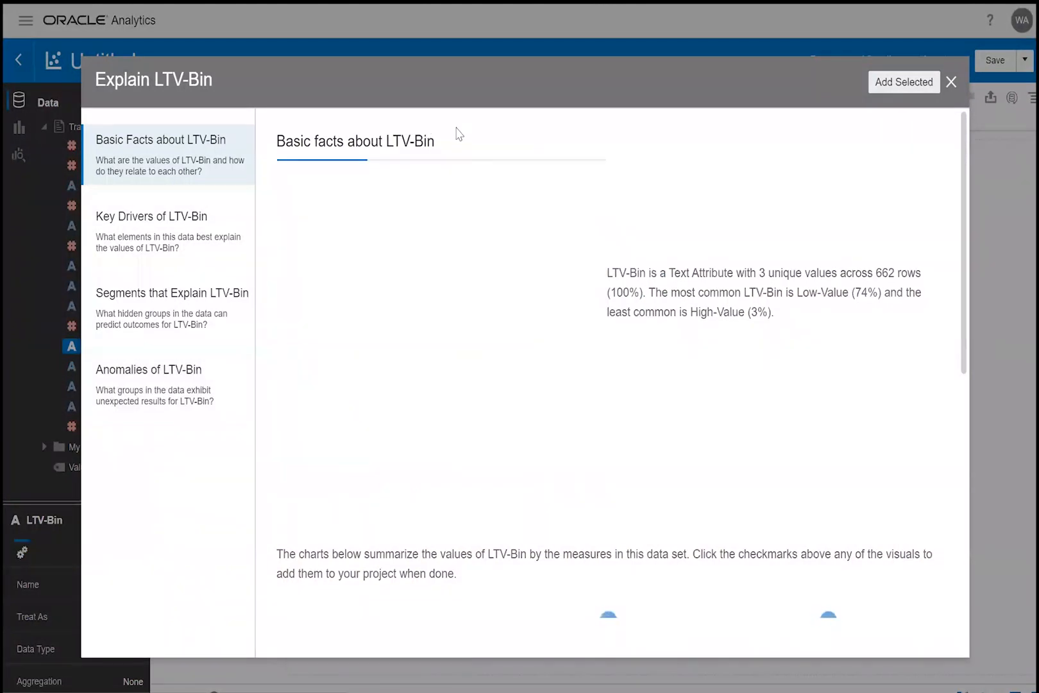
mouse_move(468, 160)
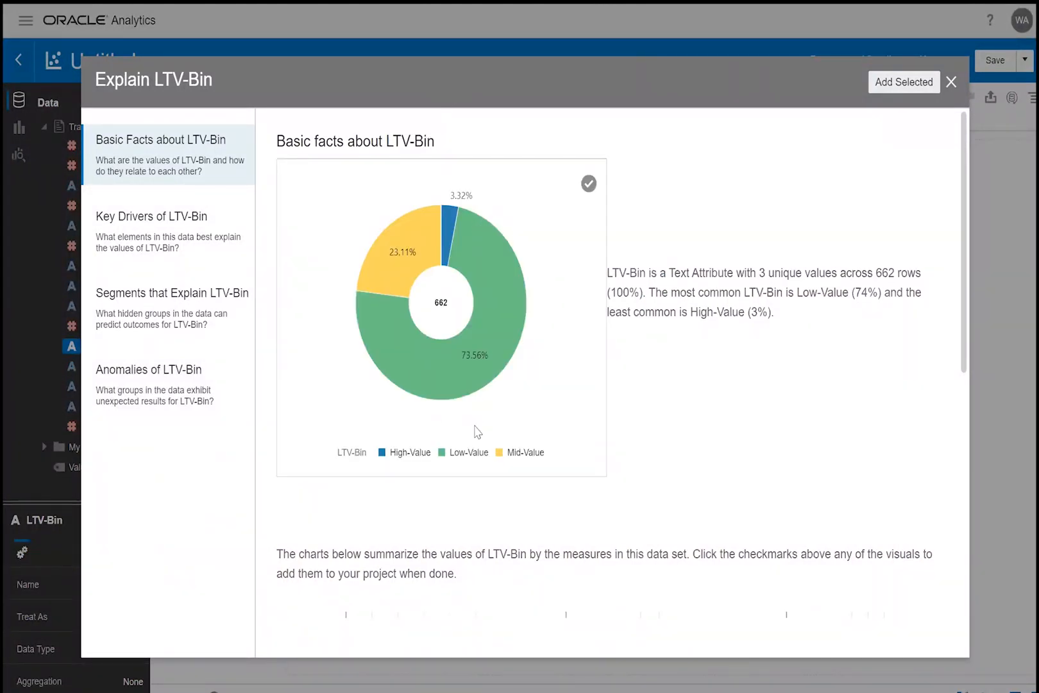
Step: Select the LTV-Bin distribution donut and the Total Revenue 3m bar chart from the basic facts for the canvas
click(589, 184)
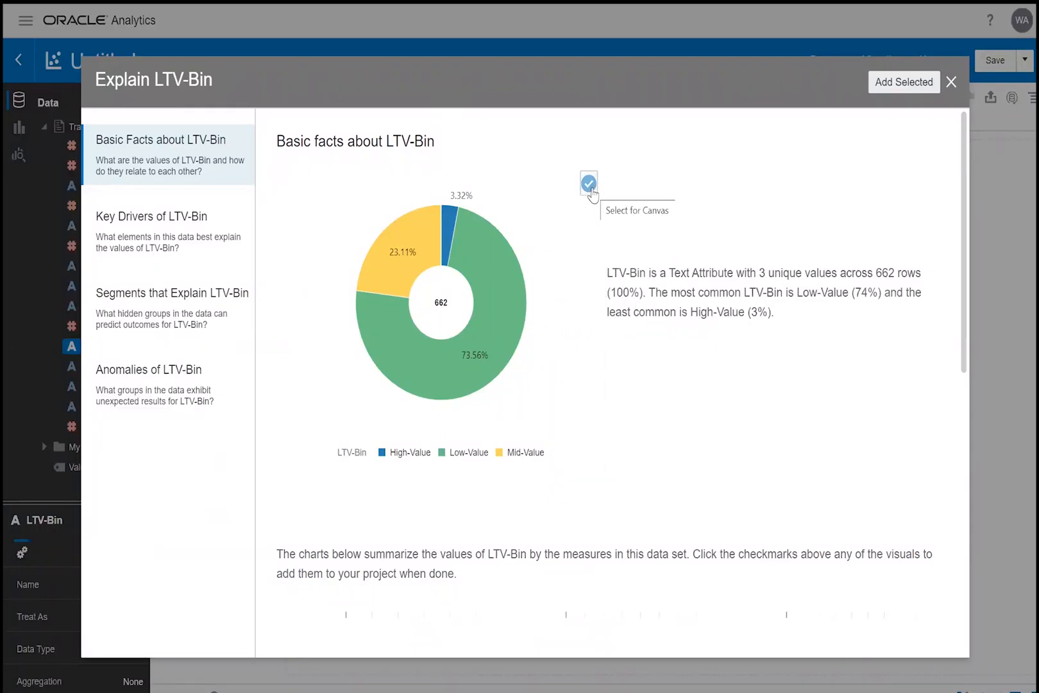
mouse_move(491, 333)
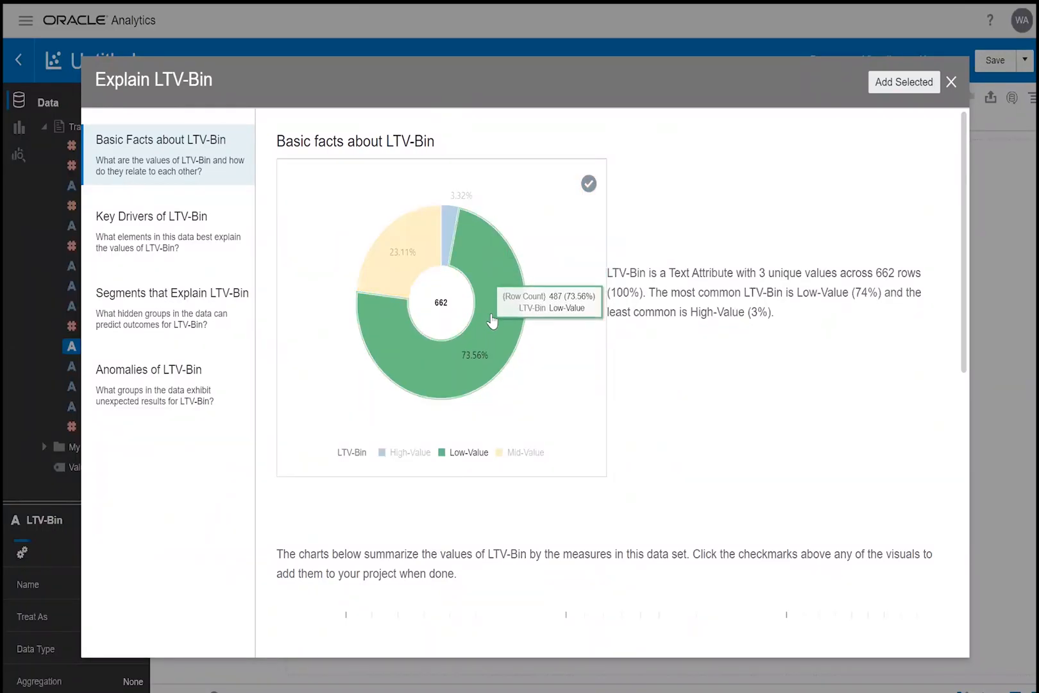
mouse_move(447, 221)
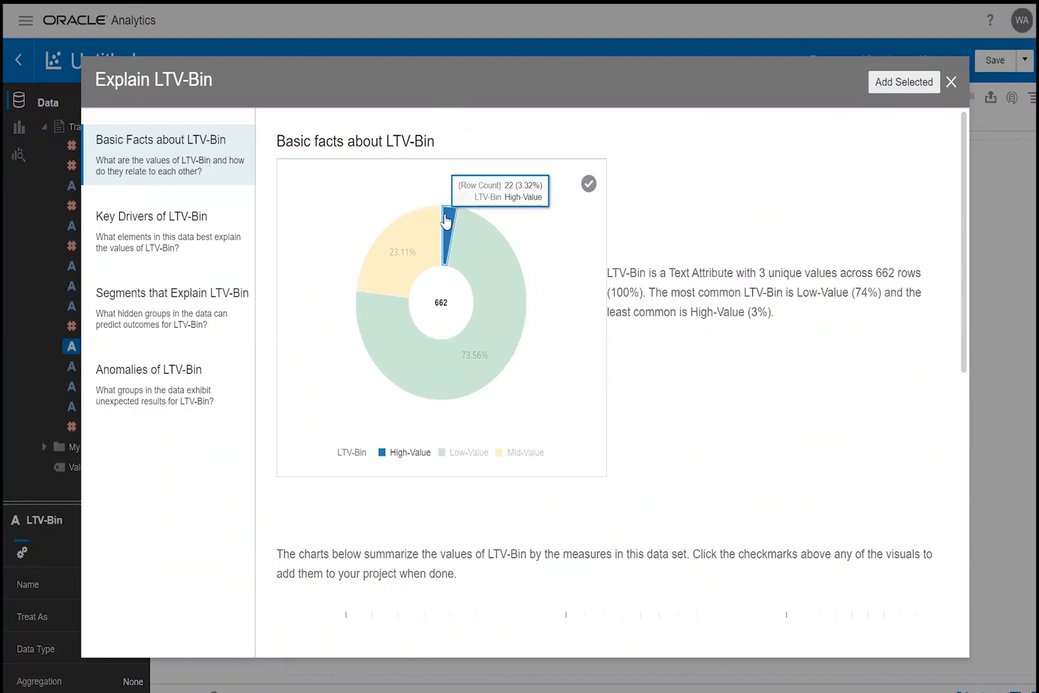
click(589, 184)
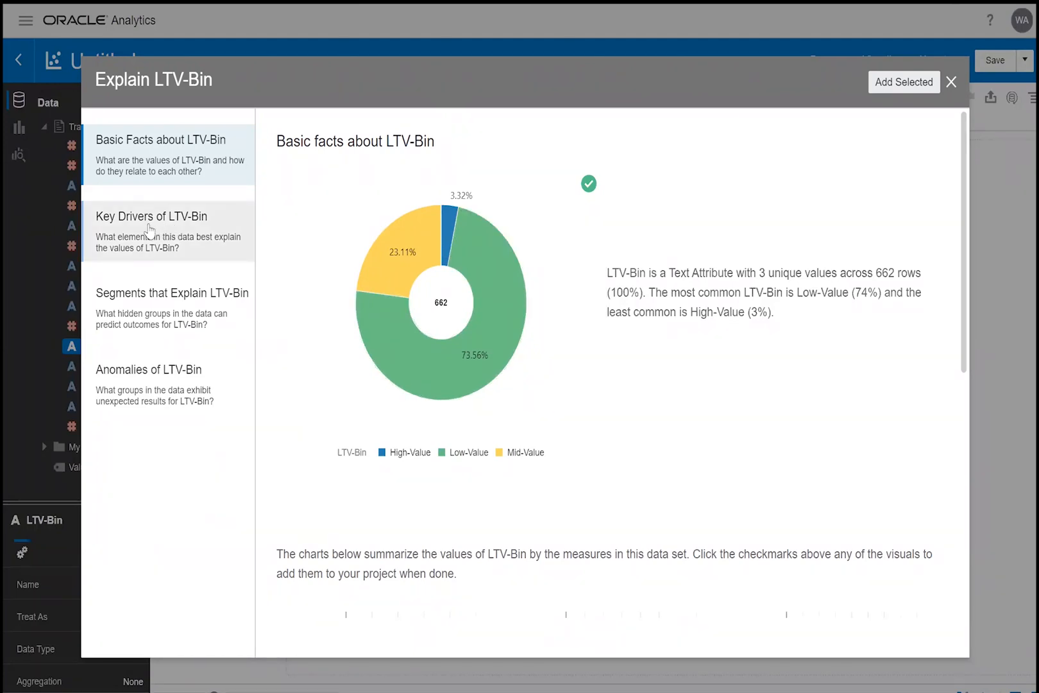
scroll(752, 295, down, 5)
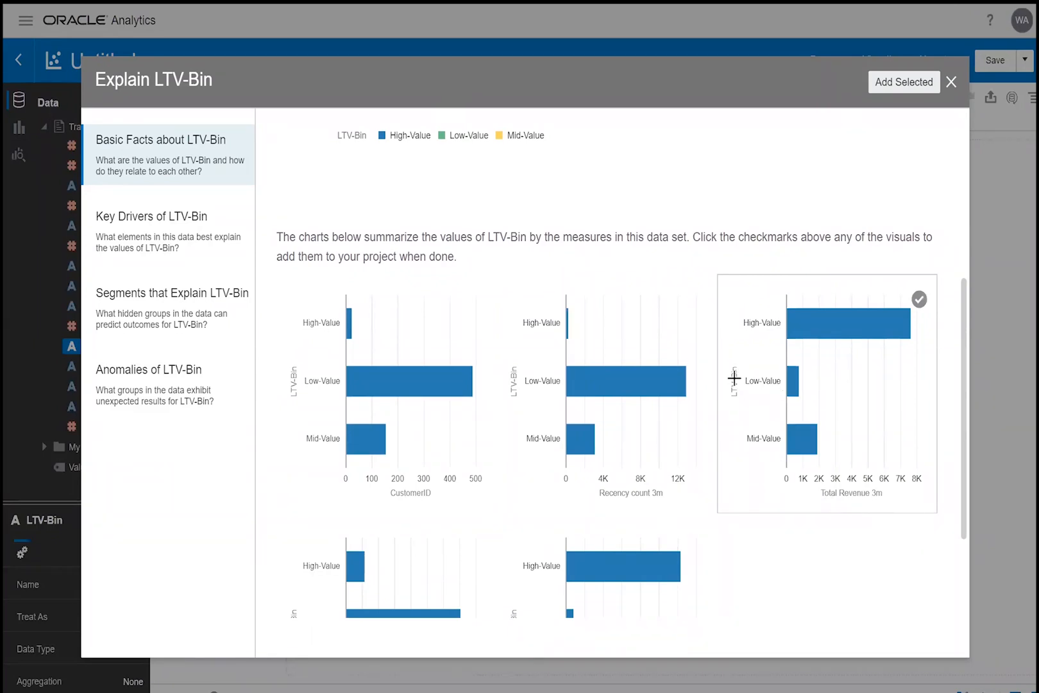
mouse_move(843, 332)
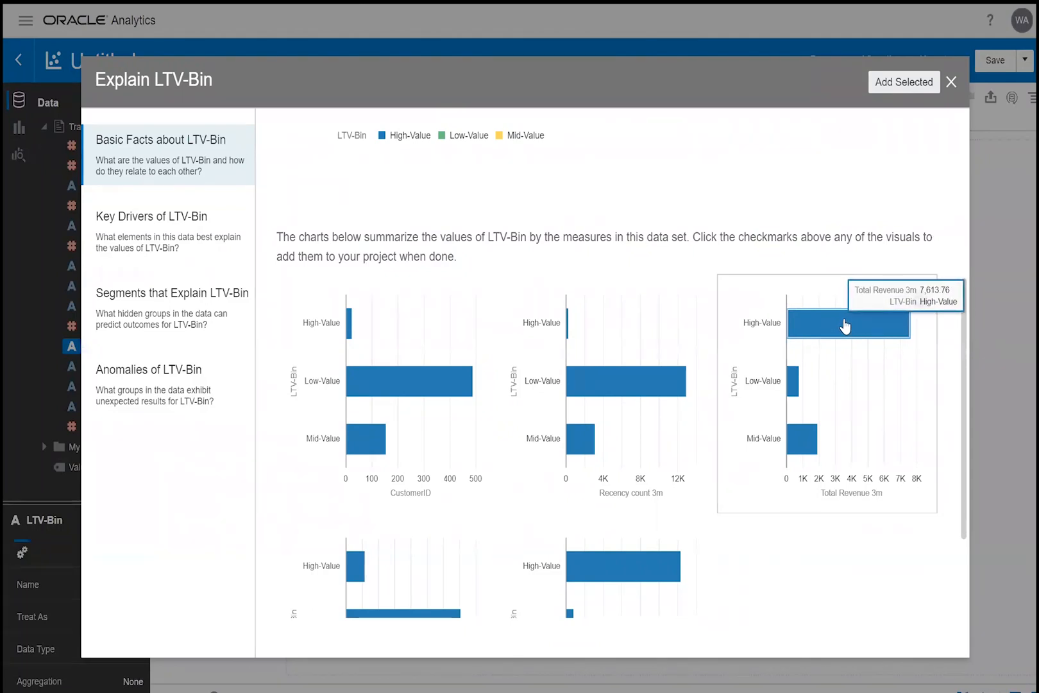
click(919, 296)
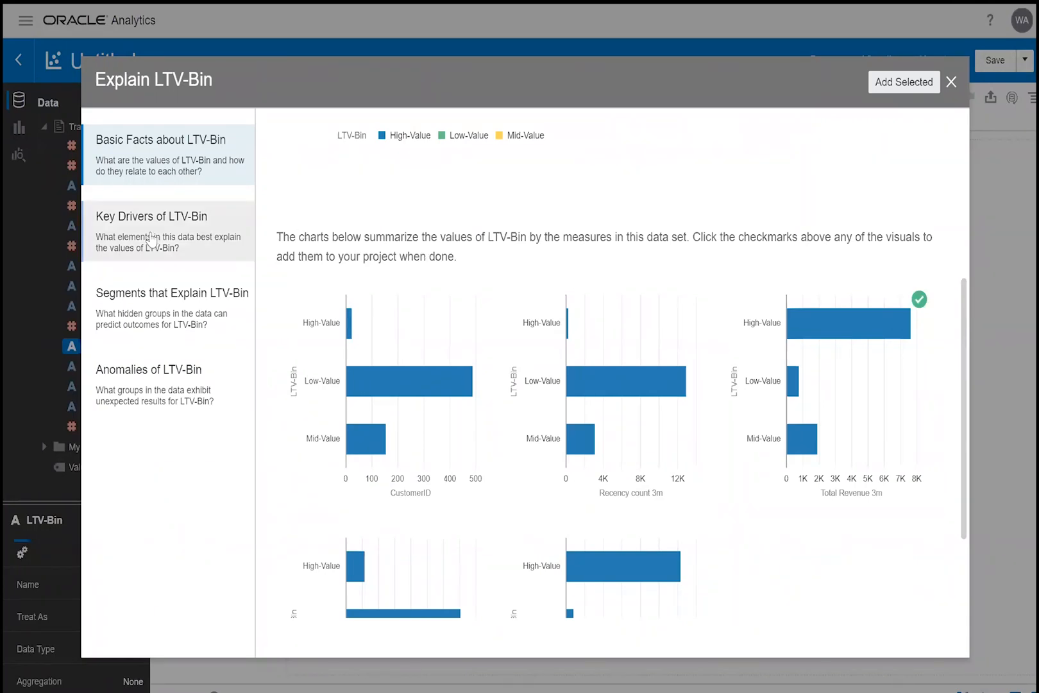
Step: Select the OverallScore chart from the key drivers of LTV-Bin and add all selected charts to the project
click(151, 240)
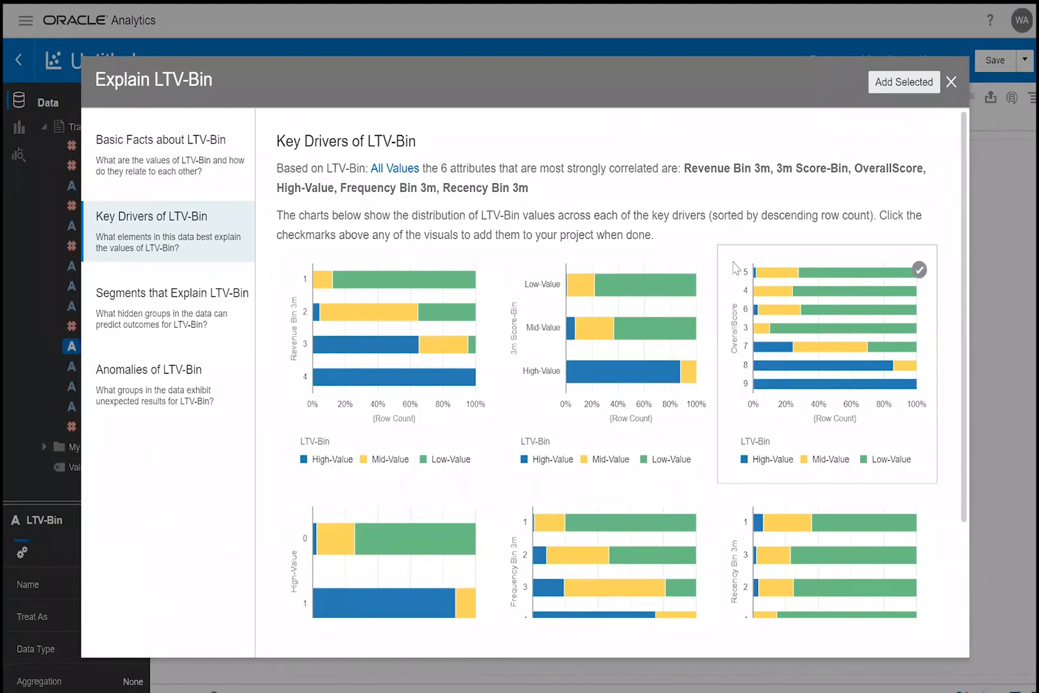
mouse_move(777, 368)
mouse_move(814, 385)
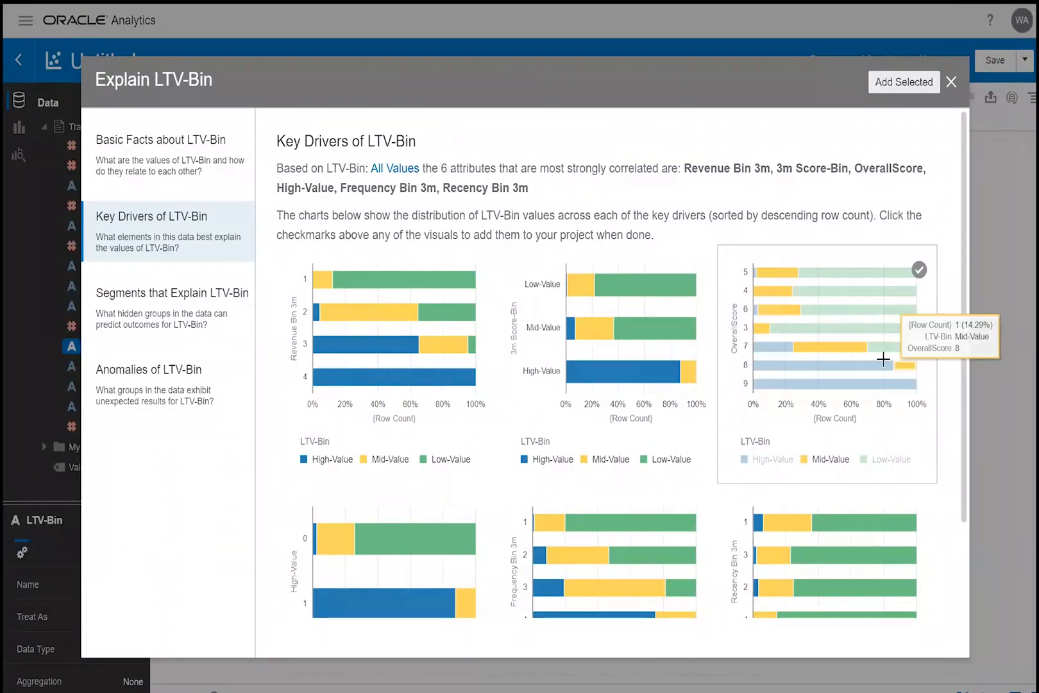
click(919, 269)
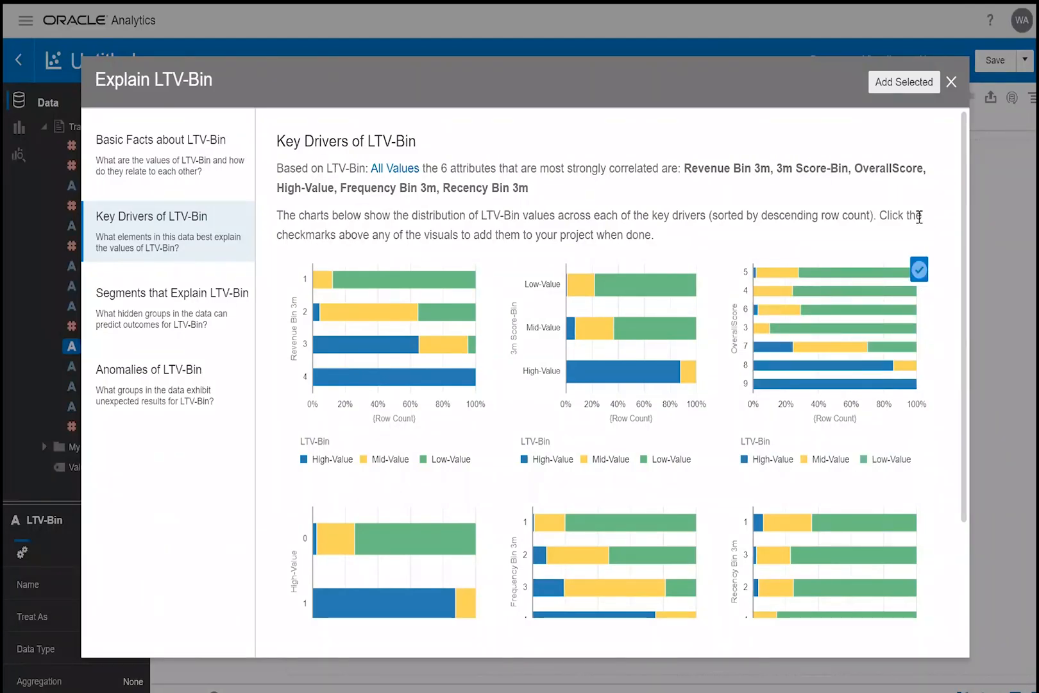
click(898, 83)
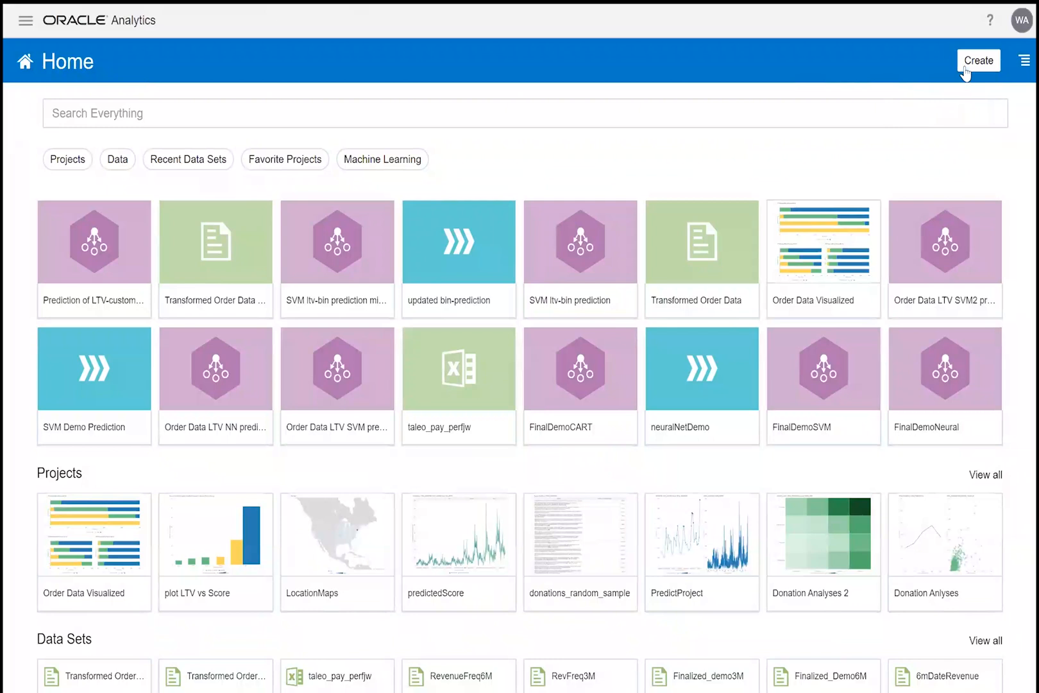
Step: Create a data flow that uses the Transformed Order Data Demo data set as its source
click(964, 67)
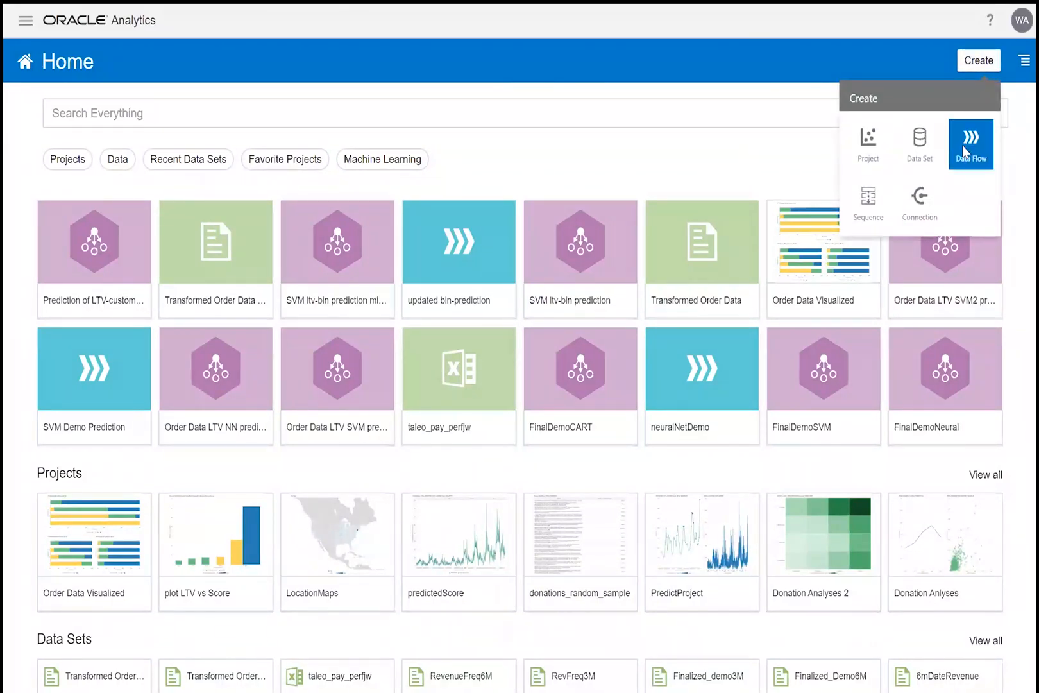
click(962, 146)
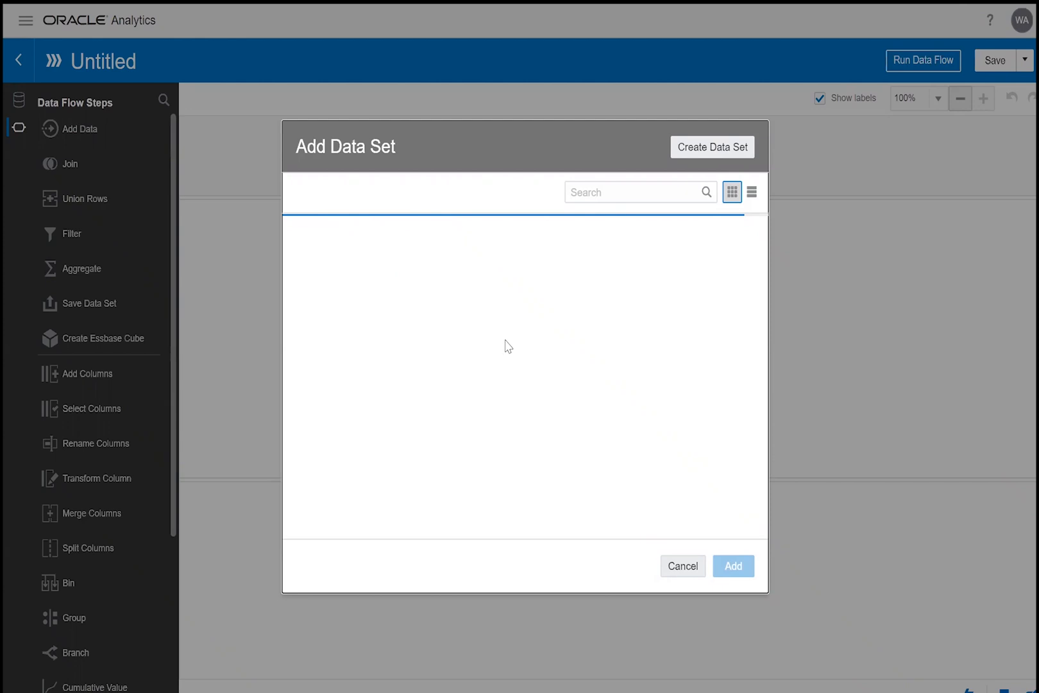
scroll(492, 356, down, 5)
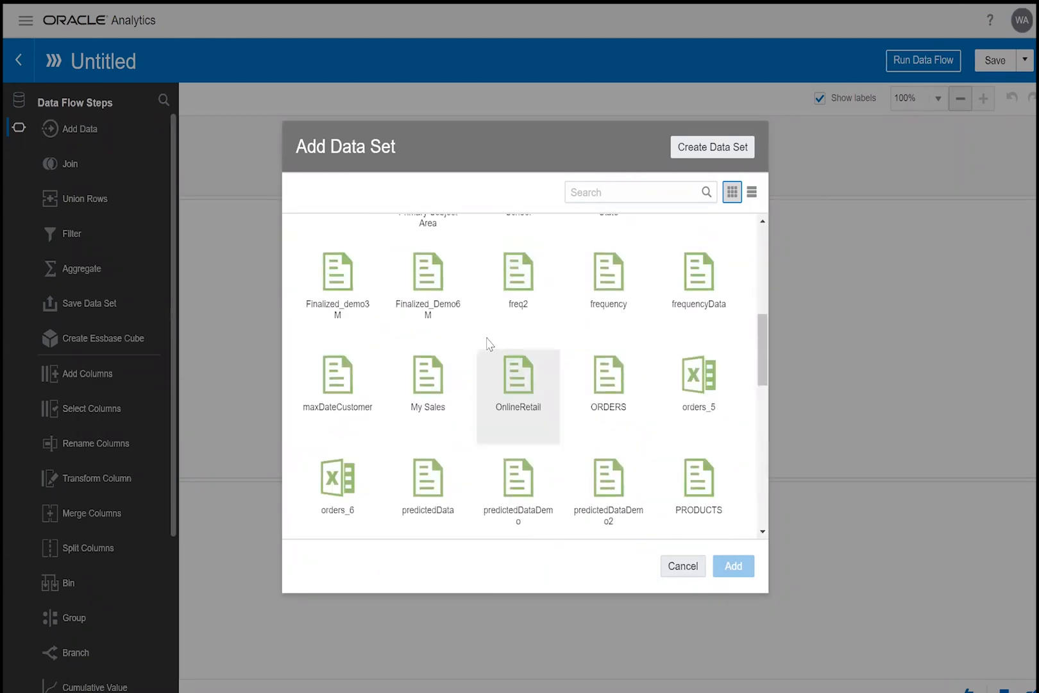
scroll(456, 359, down, 8)
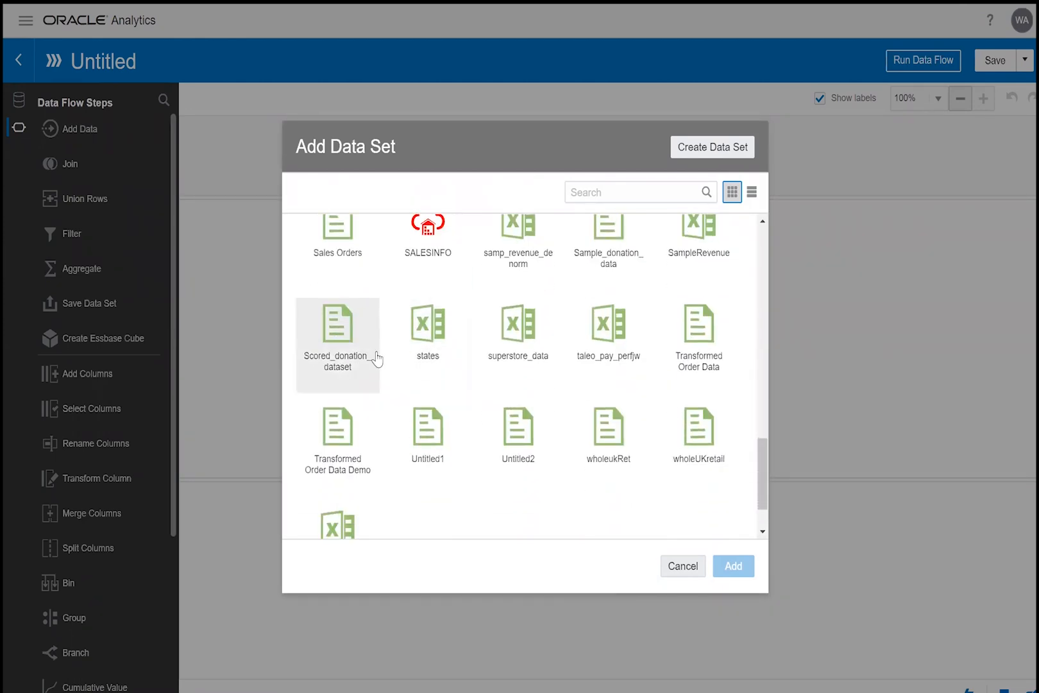
click(366, 369)
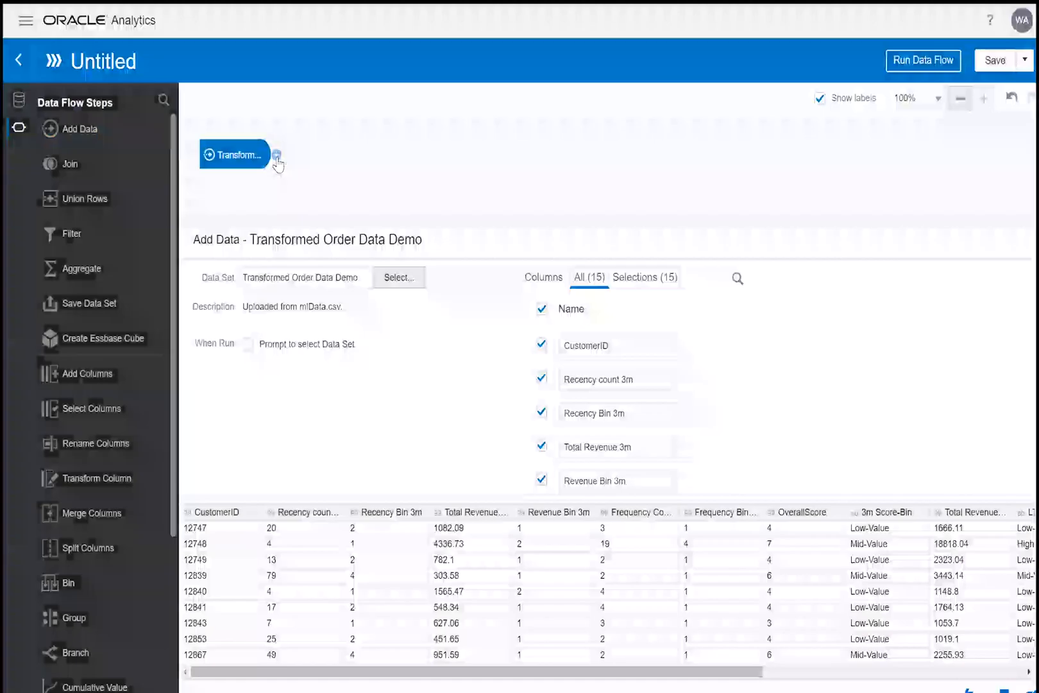
Step: Add a Select Columns step that keeps only Total Revenue 3m, OverallScore and LTV-Bin
click(276, 156)
click(354, 276)
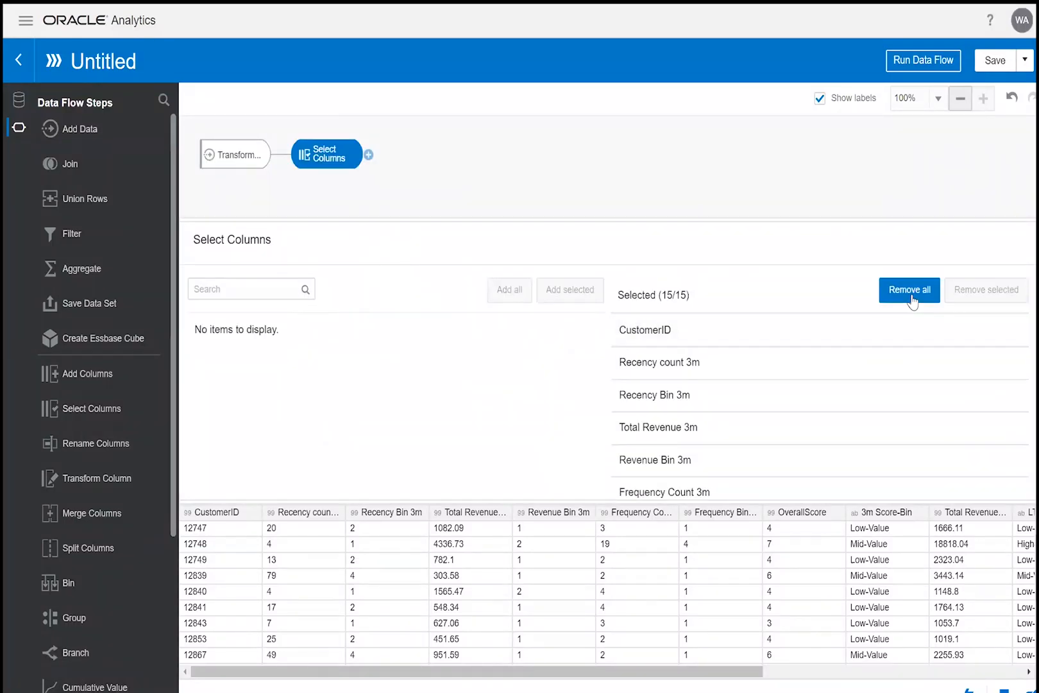
click(912, 301)
scroll(283, 389, down, 2)
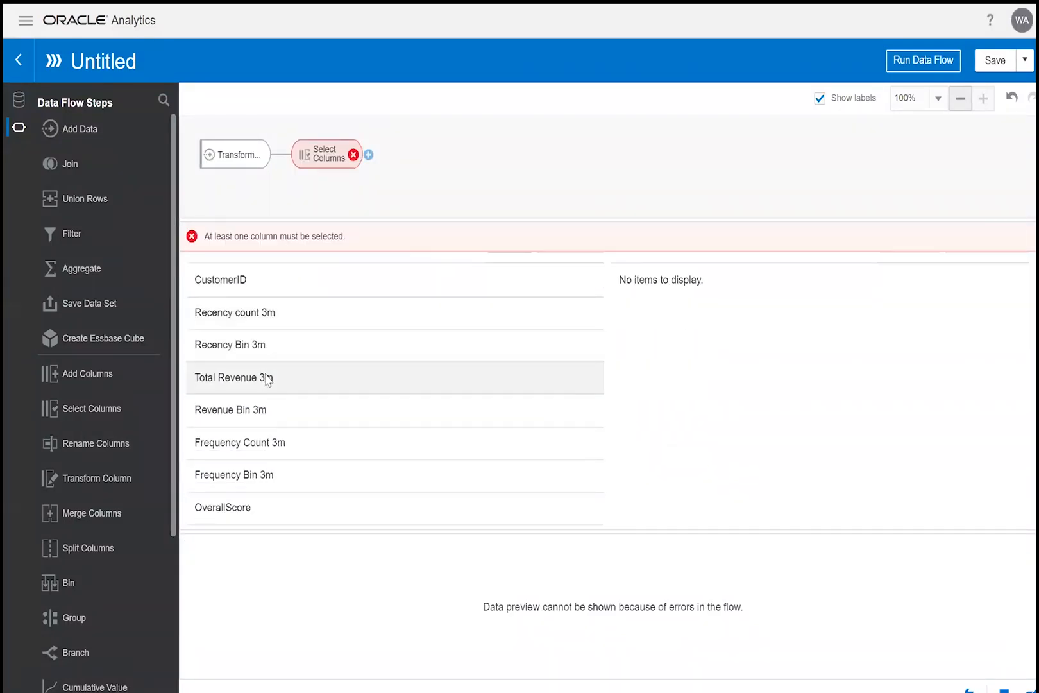
double_click(277, 380)
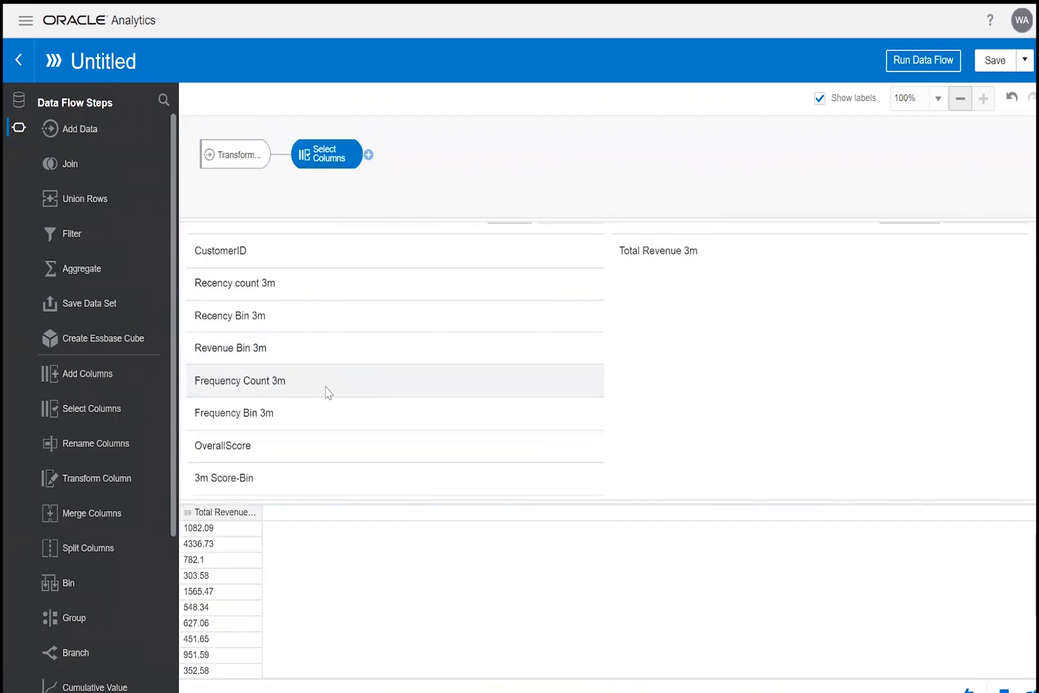
double_click(261, 447)
scroll(329, 374, down, 3)
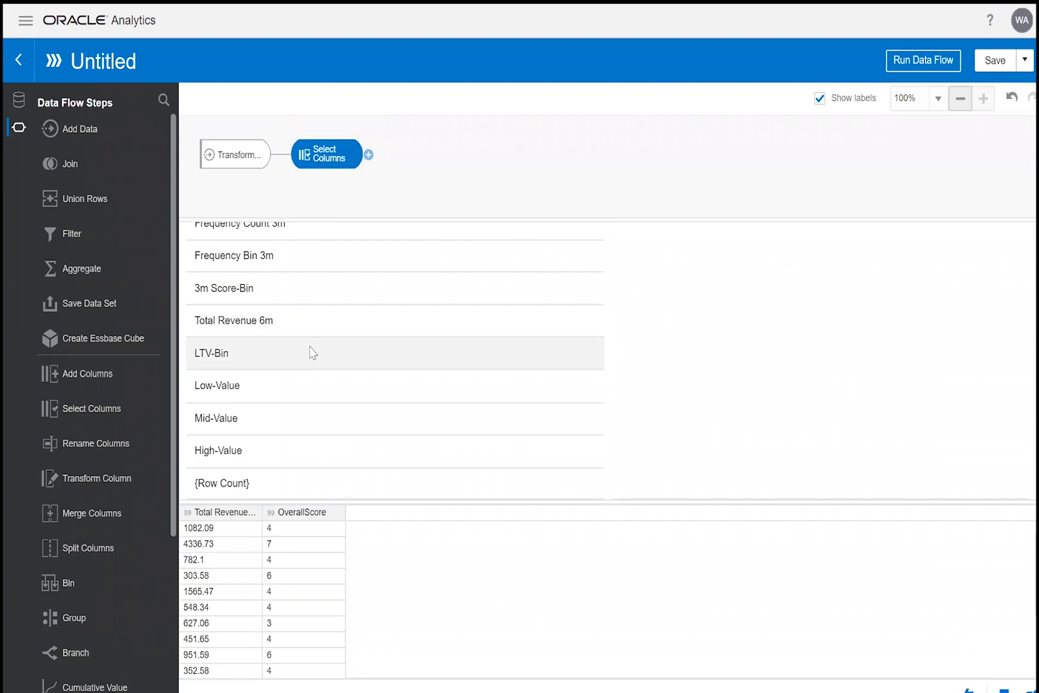
double_click(286, 352)
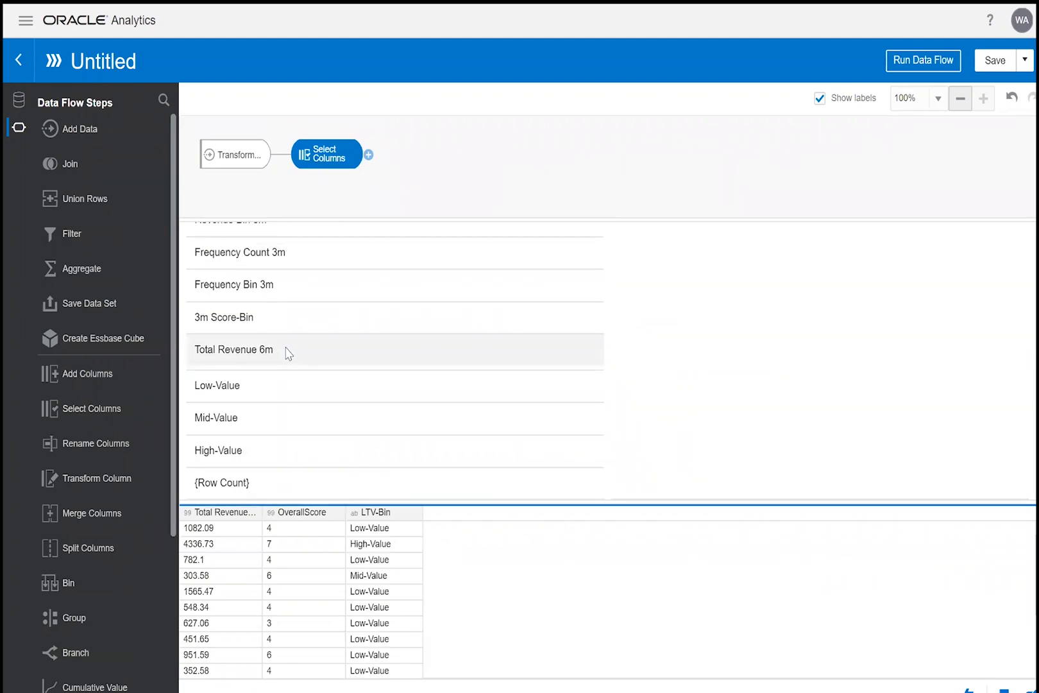
Step: Add a Train Multi-Classifier step after Select Columns, using the SVM for Classification script with LTV-Bin as the target
click(369, 156)
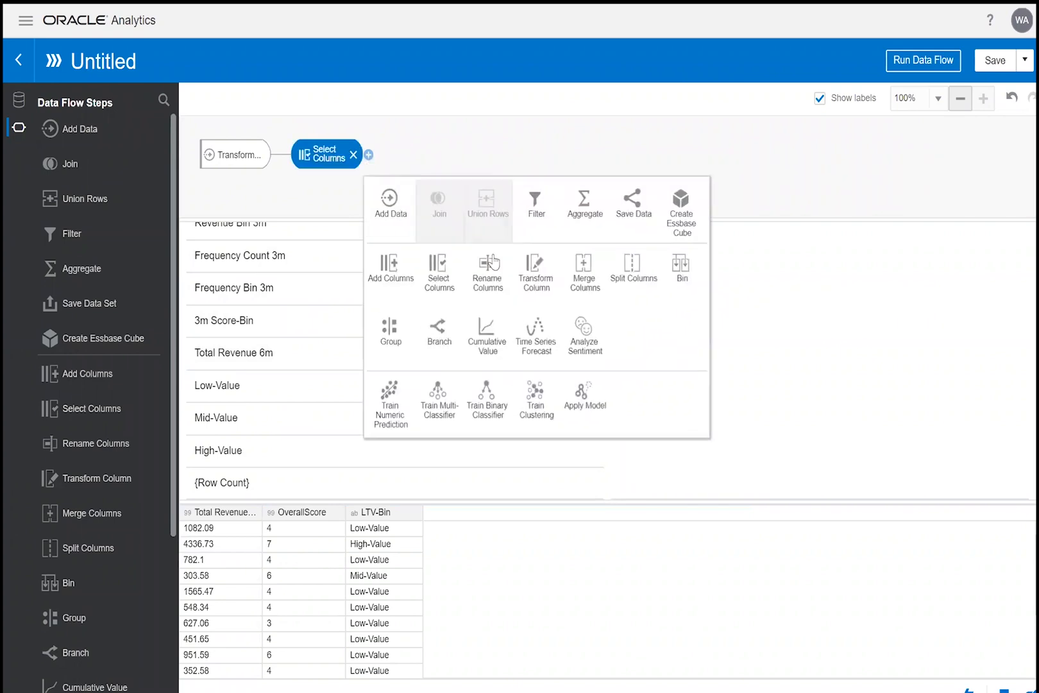
click(439, 395)
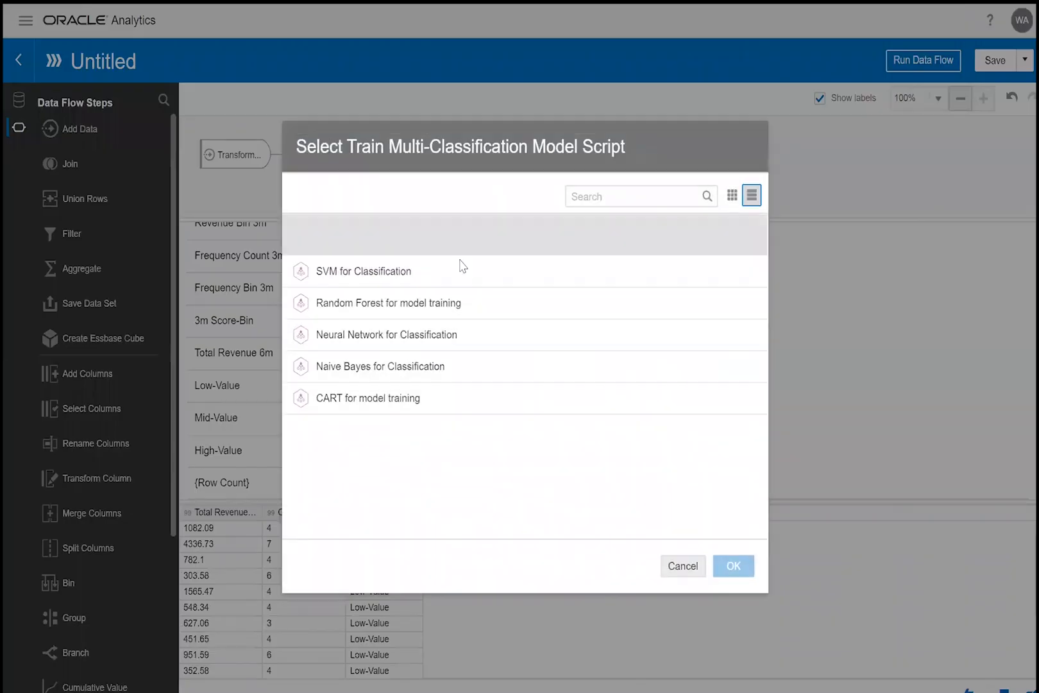
click(445, 270)
click(731, 567)
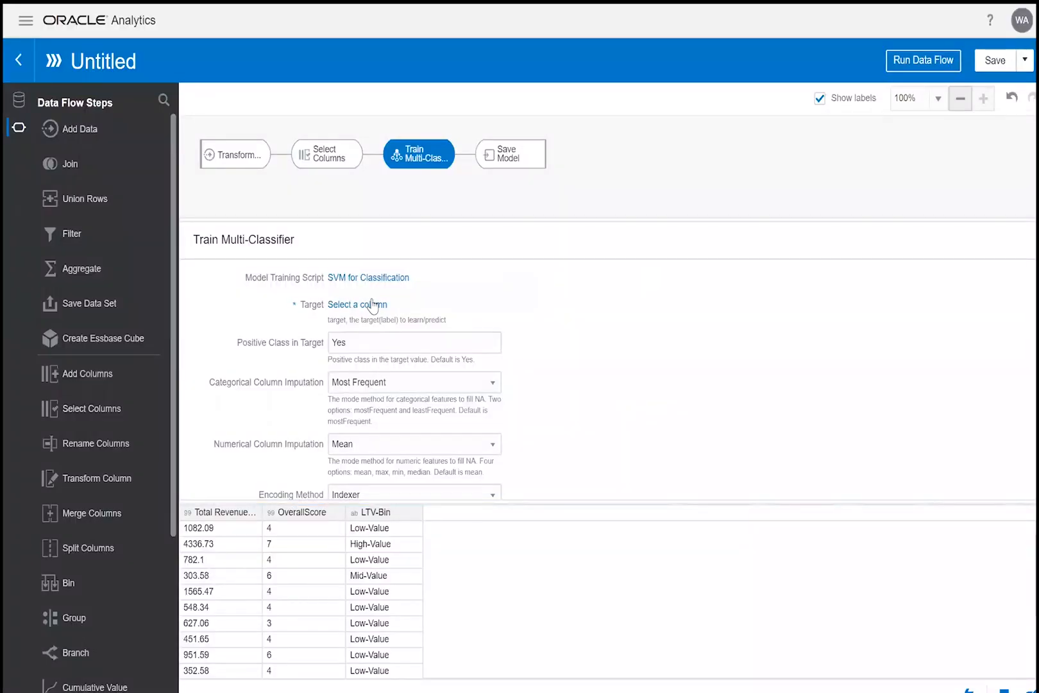
click(373, 305)
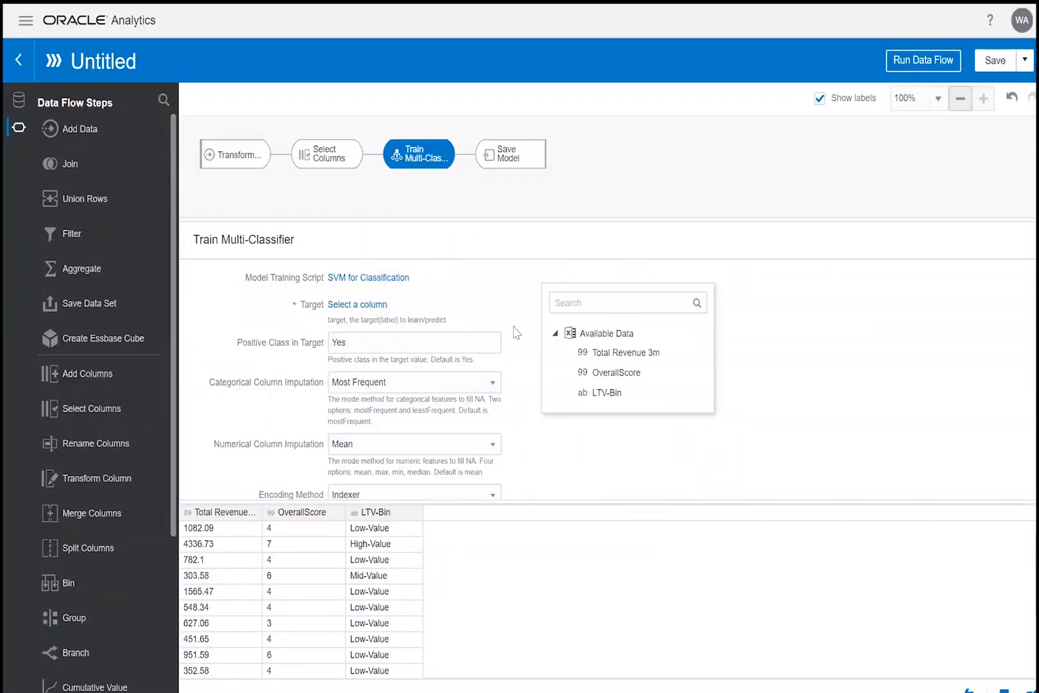
click(606, 393)
Step: Name the model in the Save Model step "Prediction LTV-customer"
double_click(389, 277)
text(Predict)
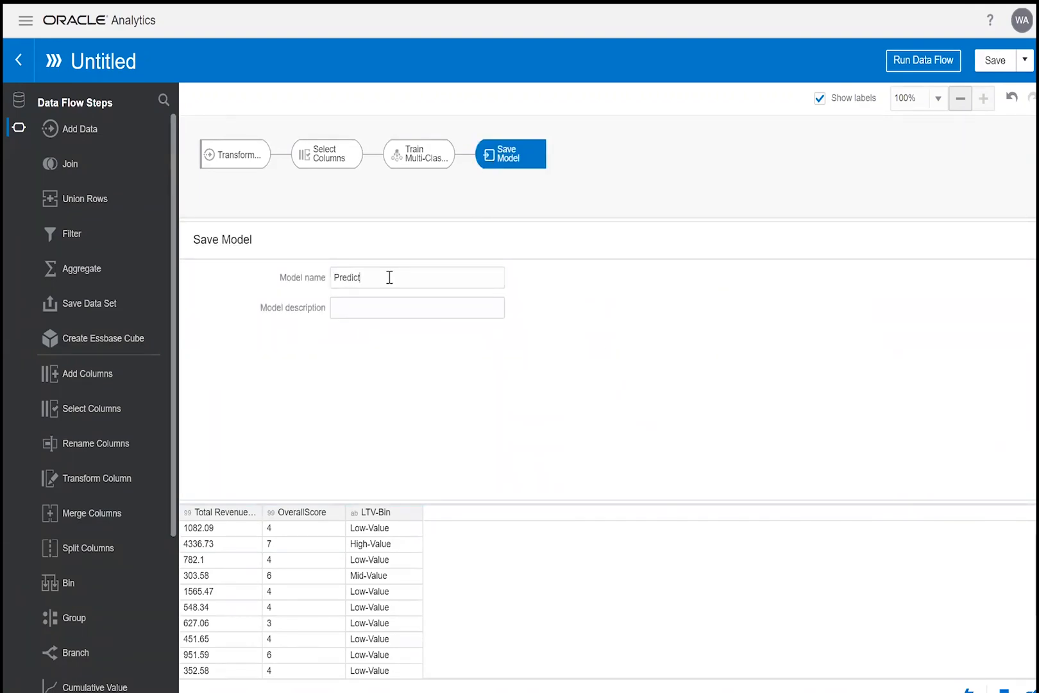
text(ion LTV-customer)
Step: Run the data flow, saving it under the name "Demo-LTV"
click(915, 72)
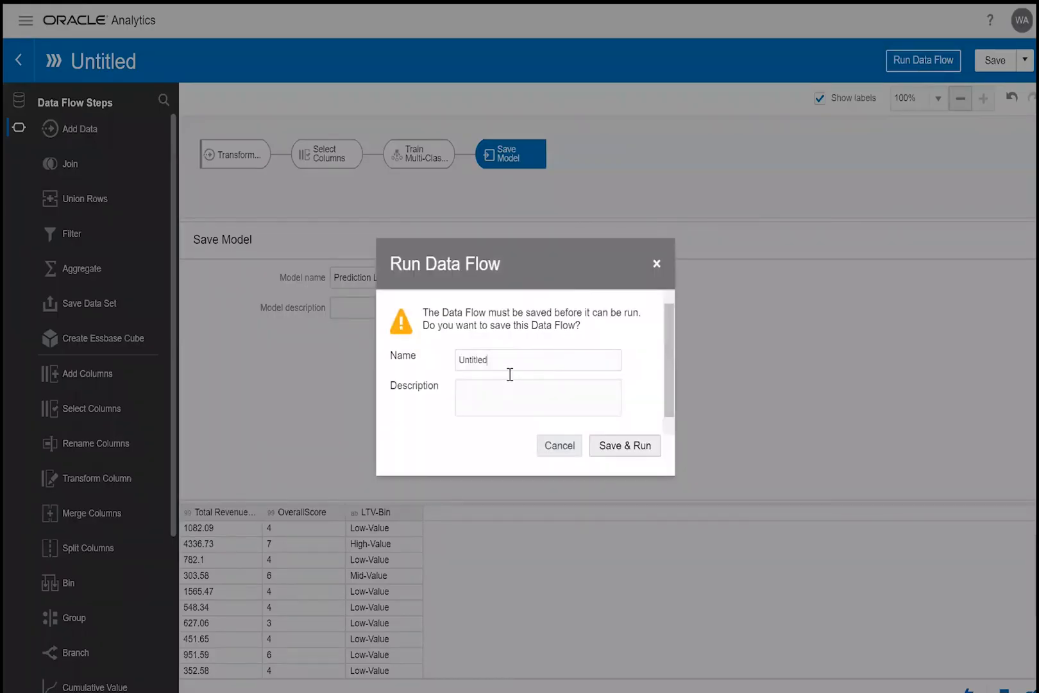
double_click(582, 364)
text(D)
key(BackSpace)
text(Demo-LTV)
click(621, 445)
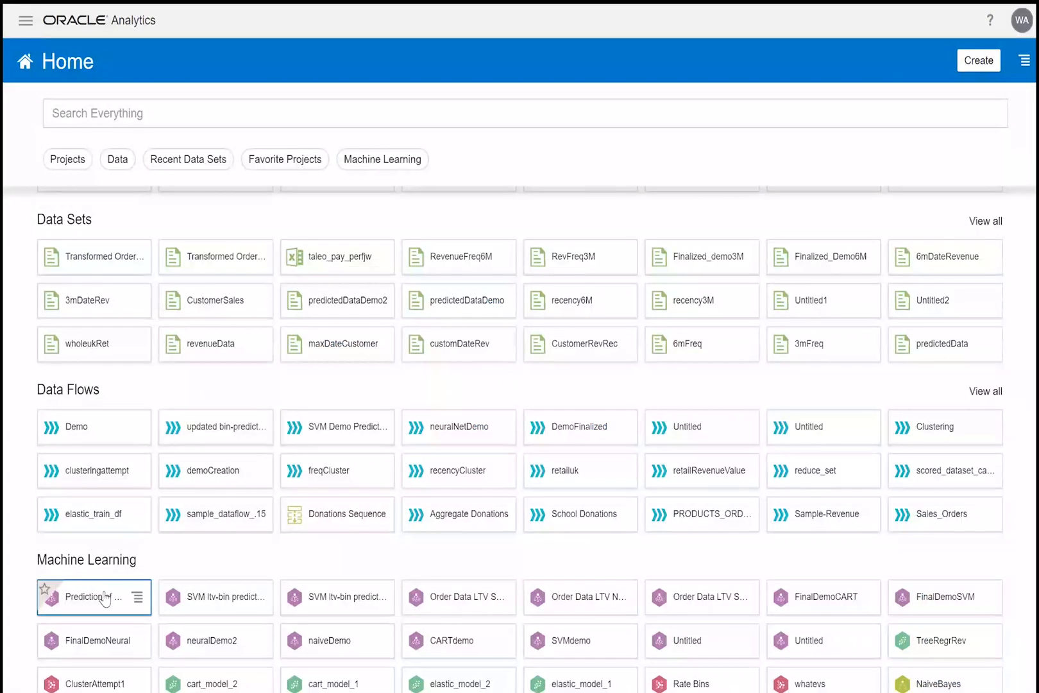
Step: Inspect the "Prediction of LTV-customers" machine learning model and examine its accuracy and confusion matrix in the quality details
right_click(104, 598)
click(136, 602)
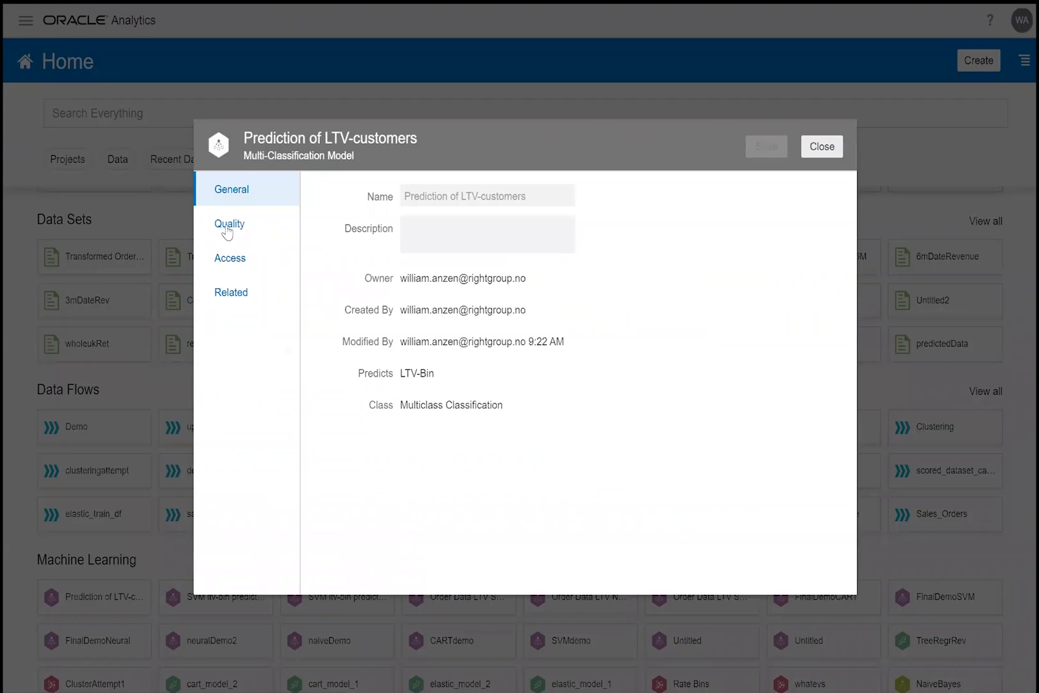
click(227, 232)
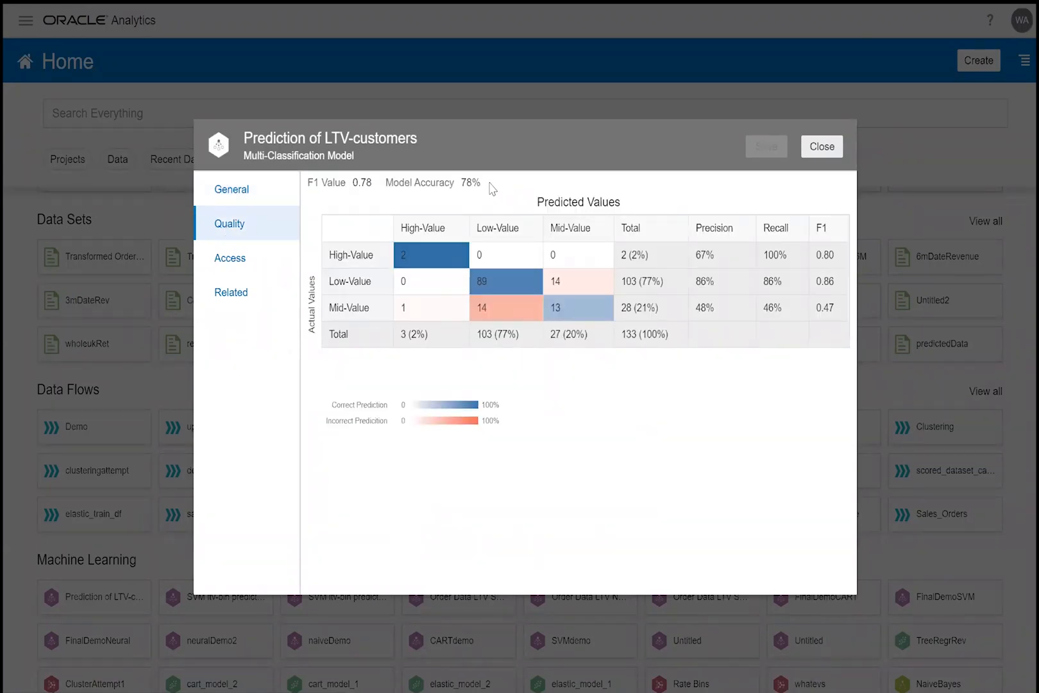
drag(482, 186, 459, 183)
click(461, 195)
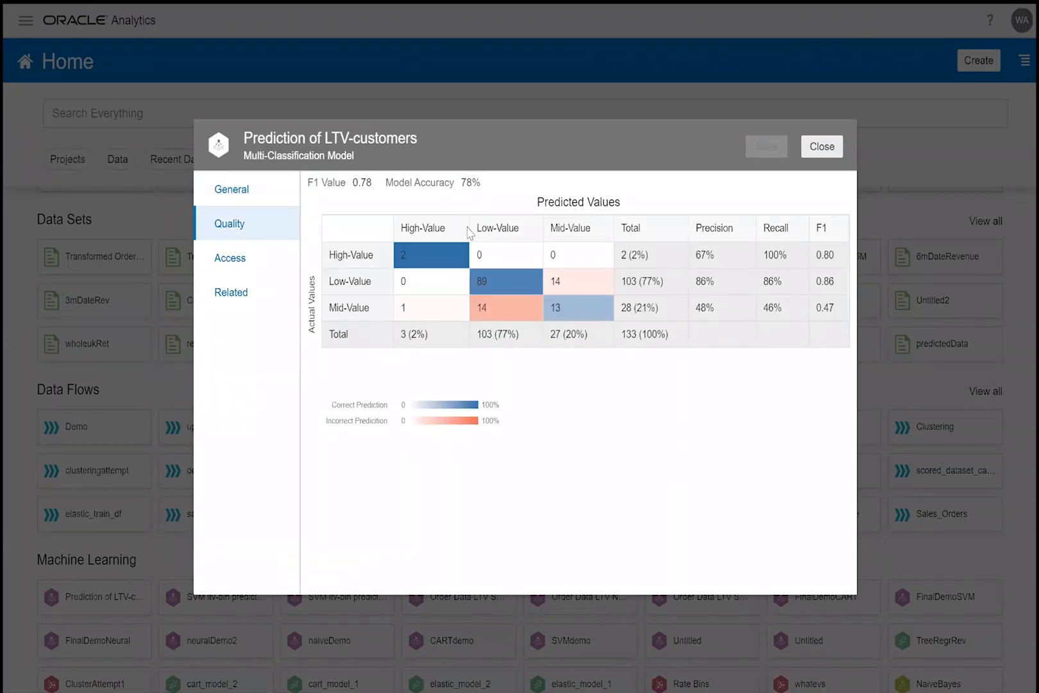